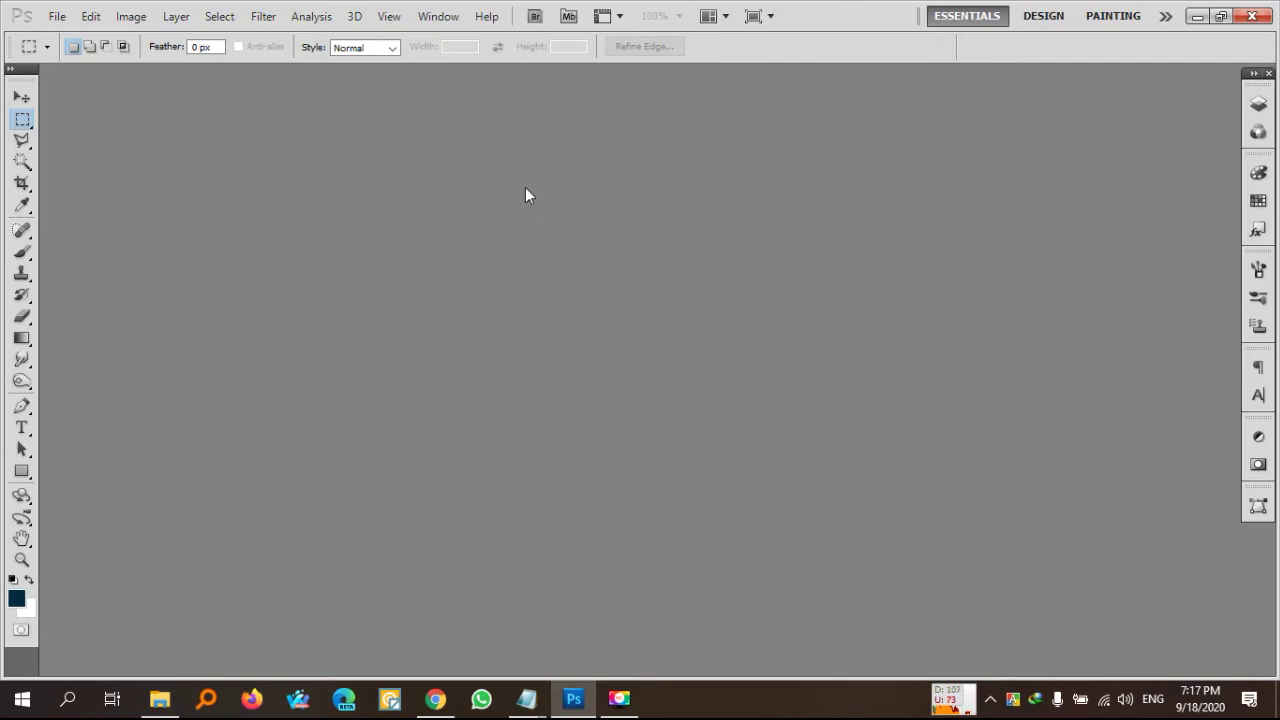
Keep Black as the Standard Screen Mode colour in Interface preferences
left_click(87, 19)
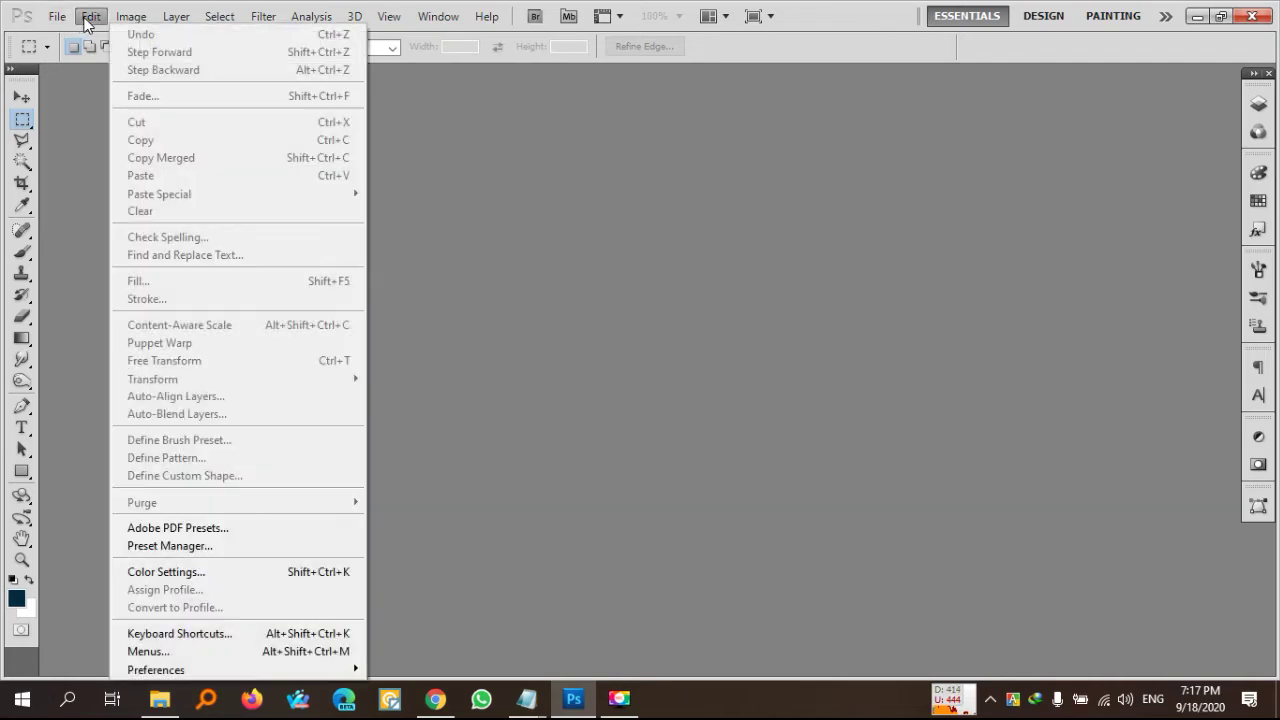
mouse_move(236, 669)
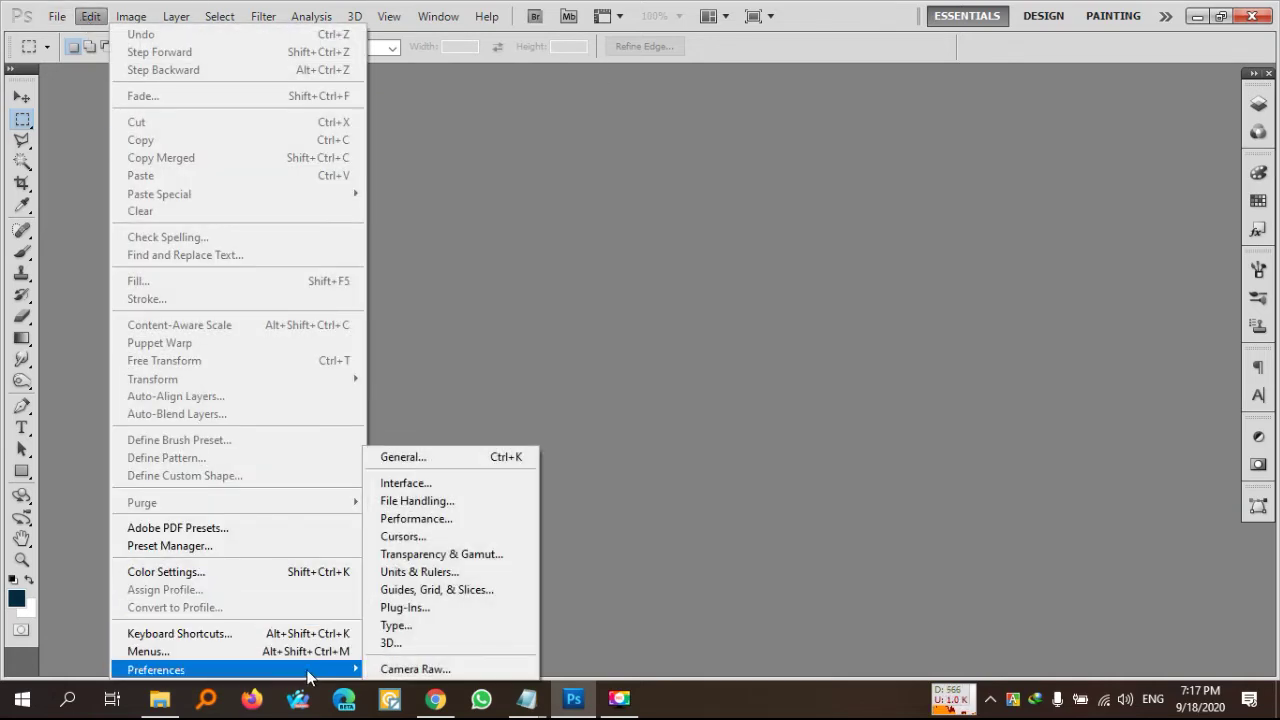
left_click(416, 485)
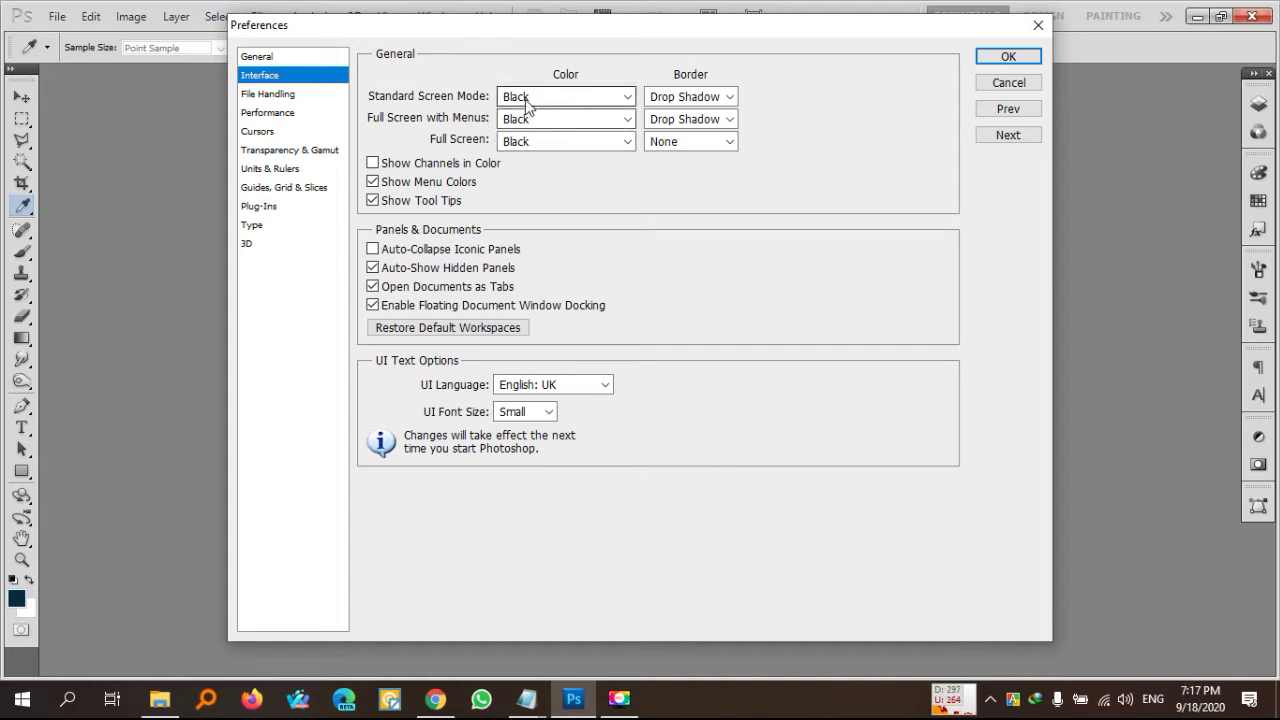
left_click(591, 104)
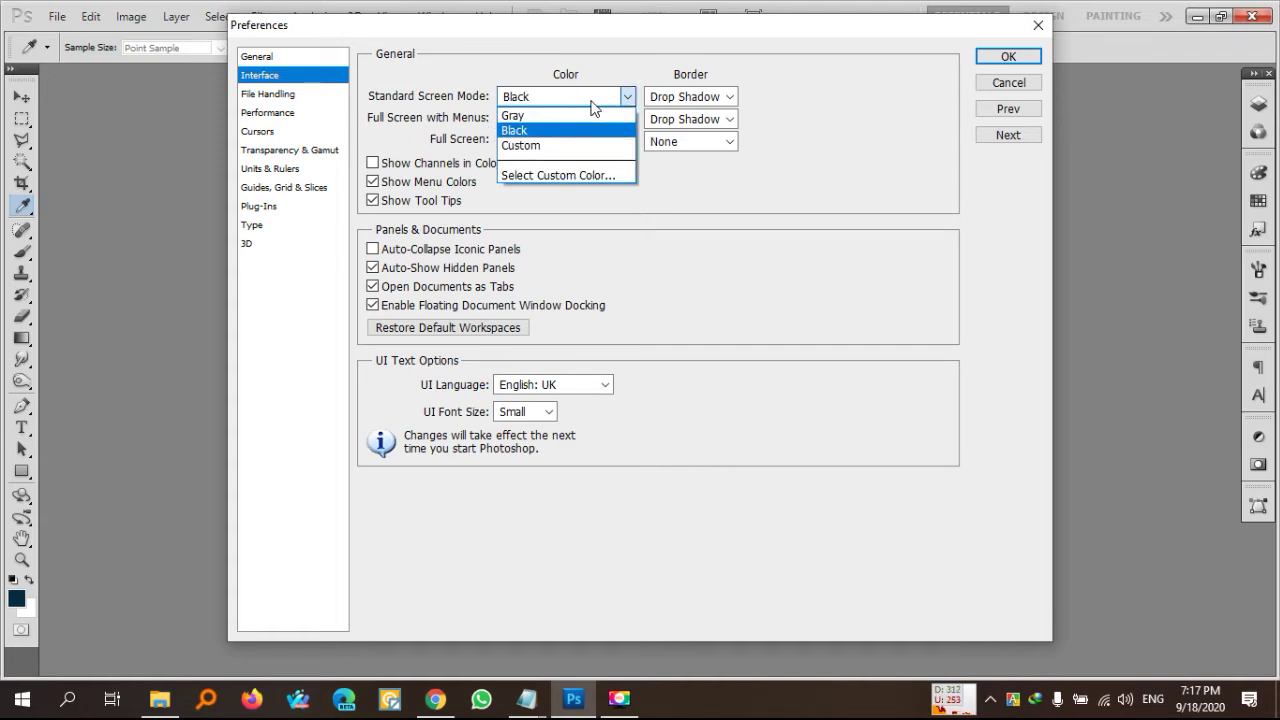
left_click(882, 112)
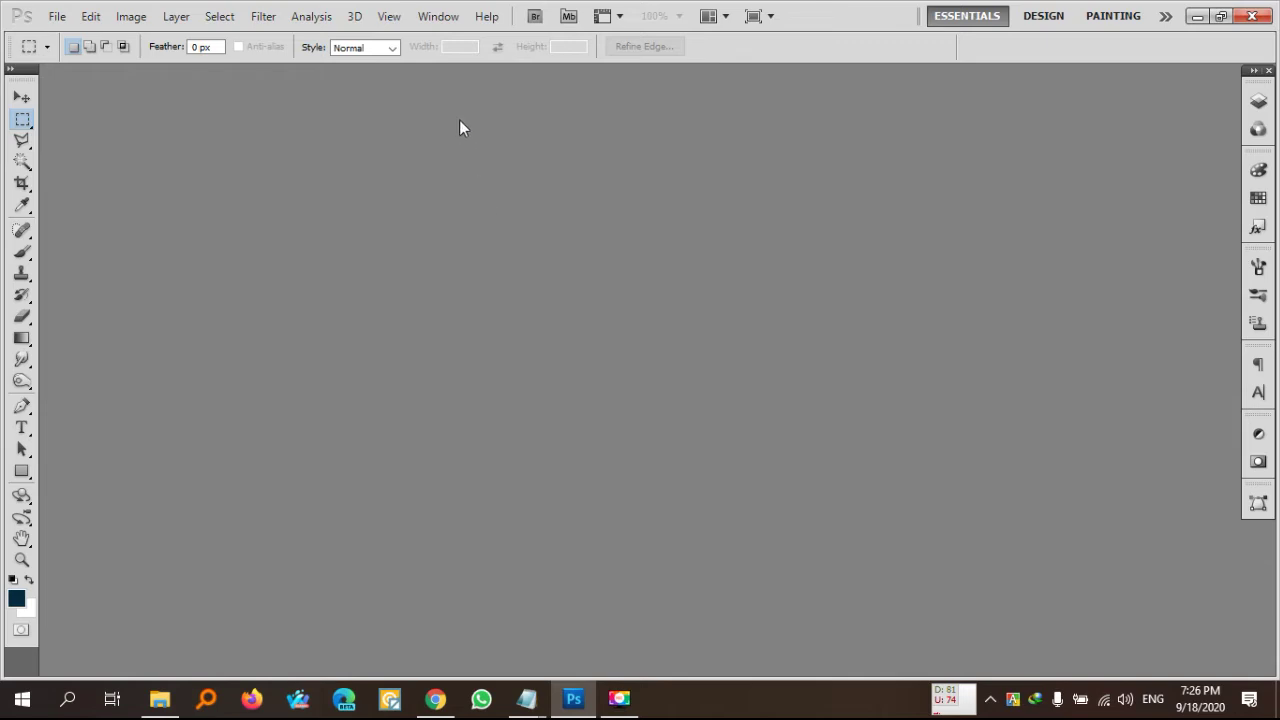
Browse the Window menu, showing the Color panel and collapsing it back into the dock
left_click(434, 17)
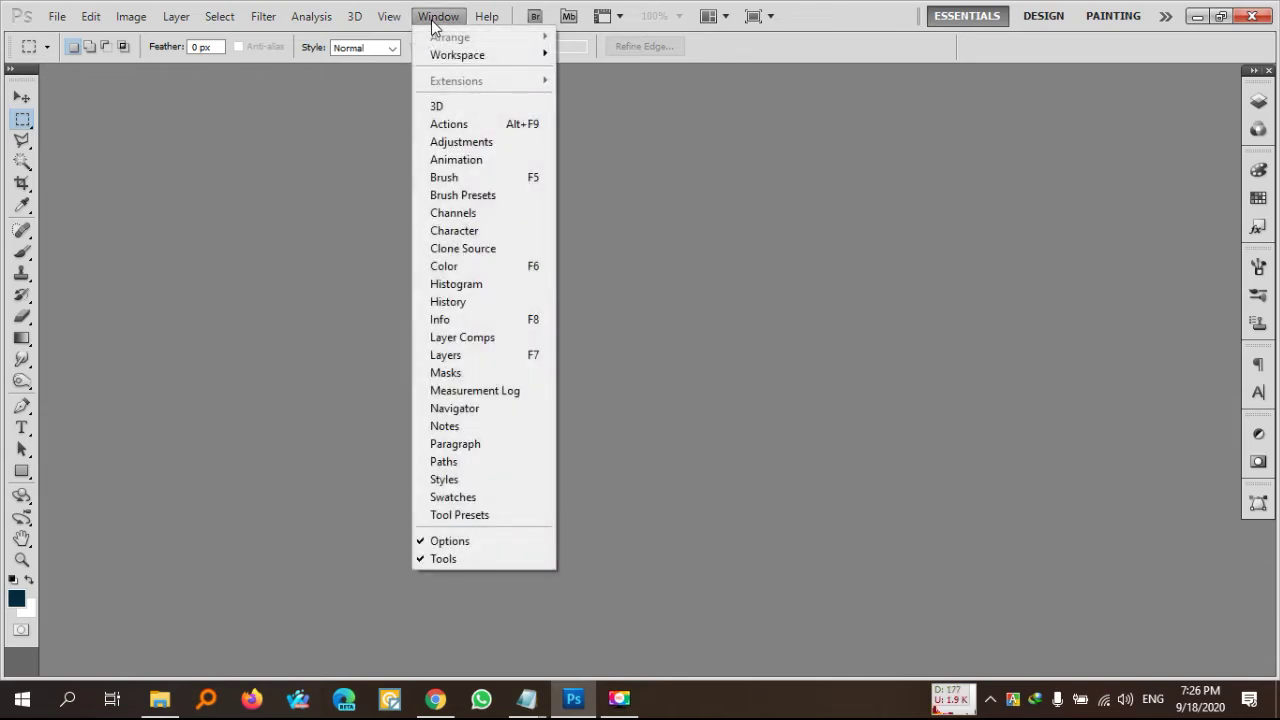
left_click(691, 130)
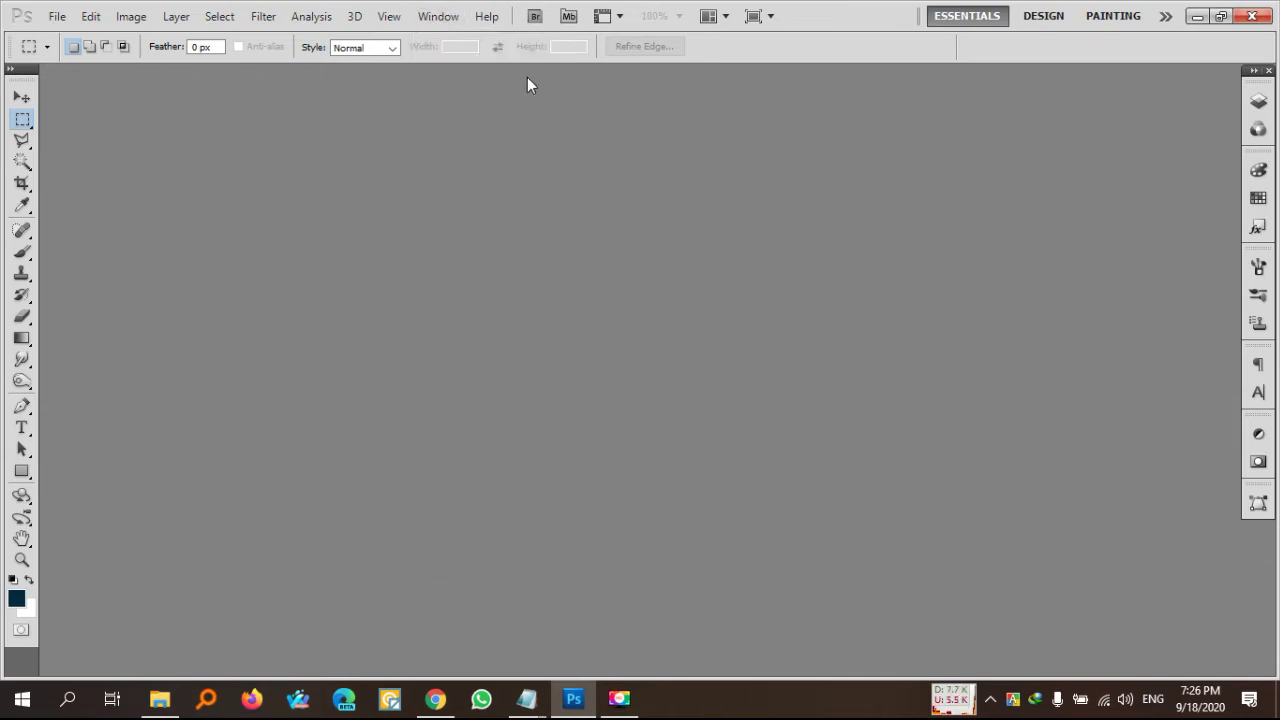
left_click(438, 16)
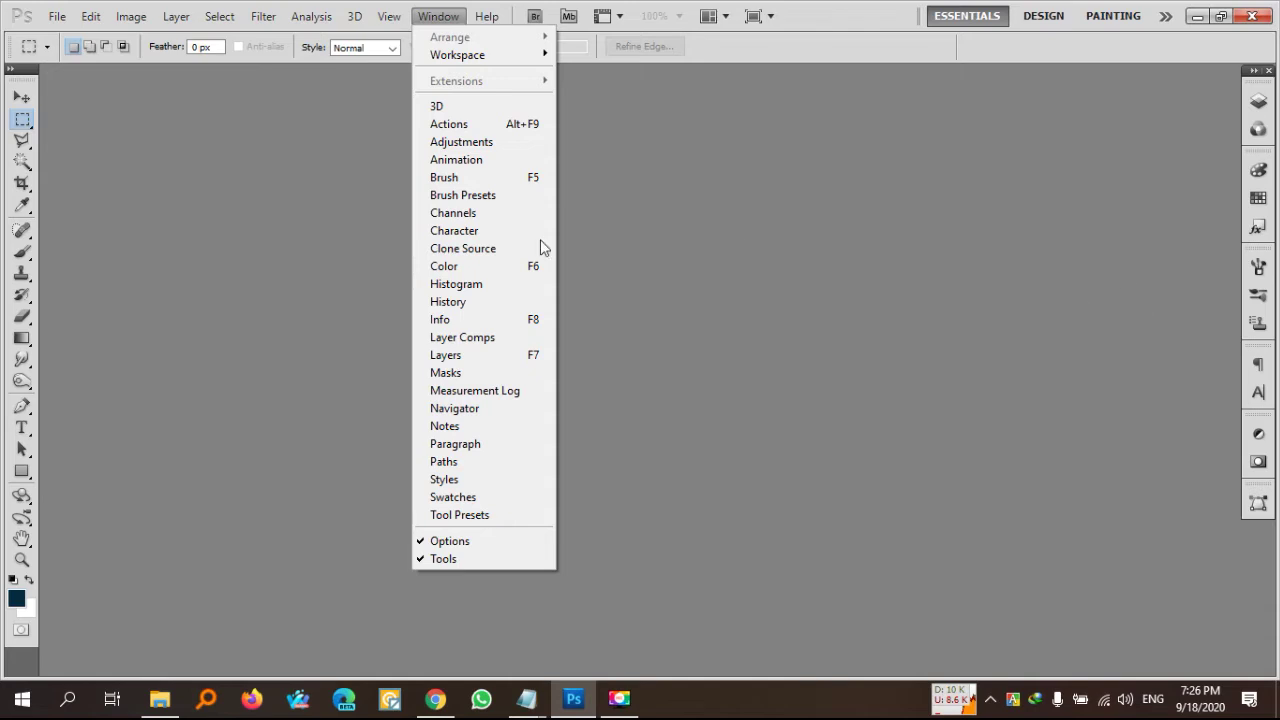
left_click(427, 270)
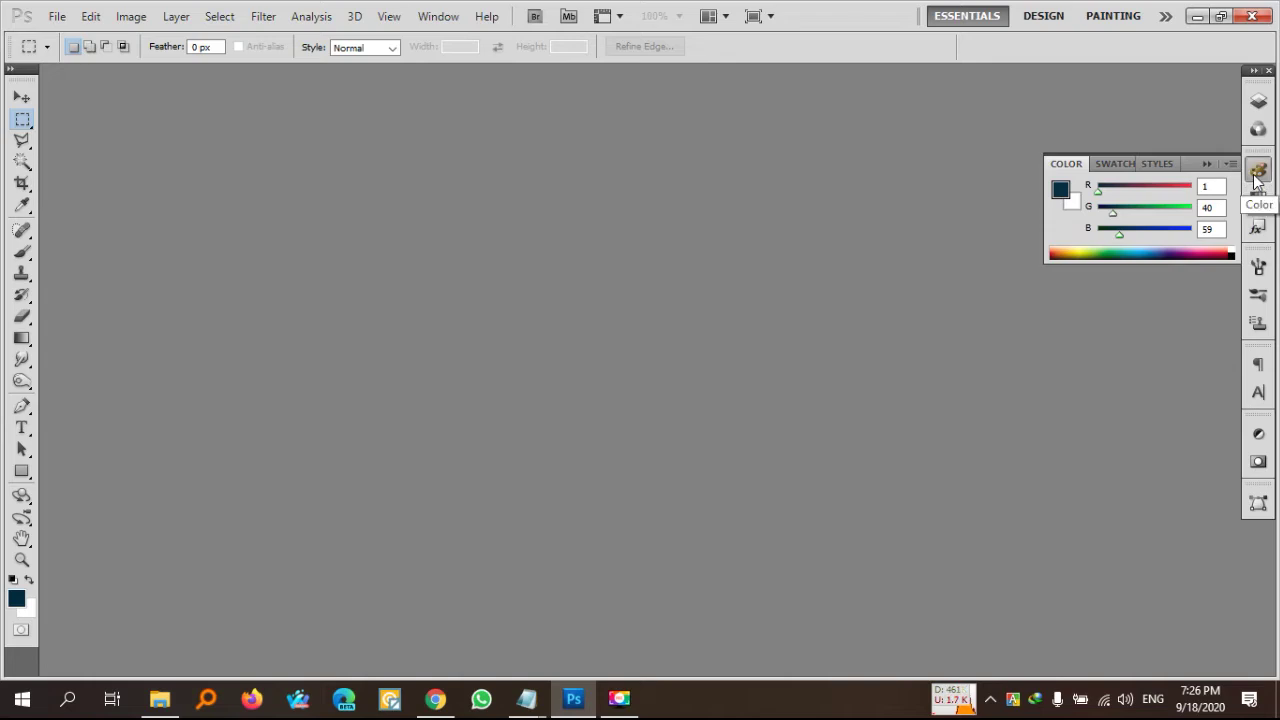
left_click(449, 21)
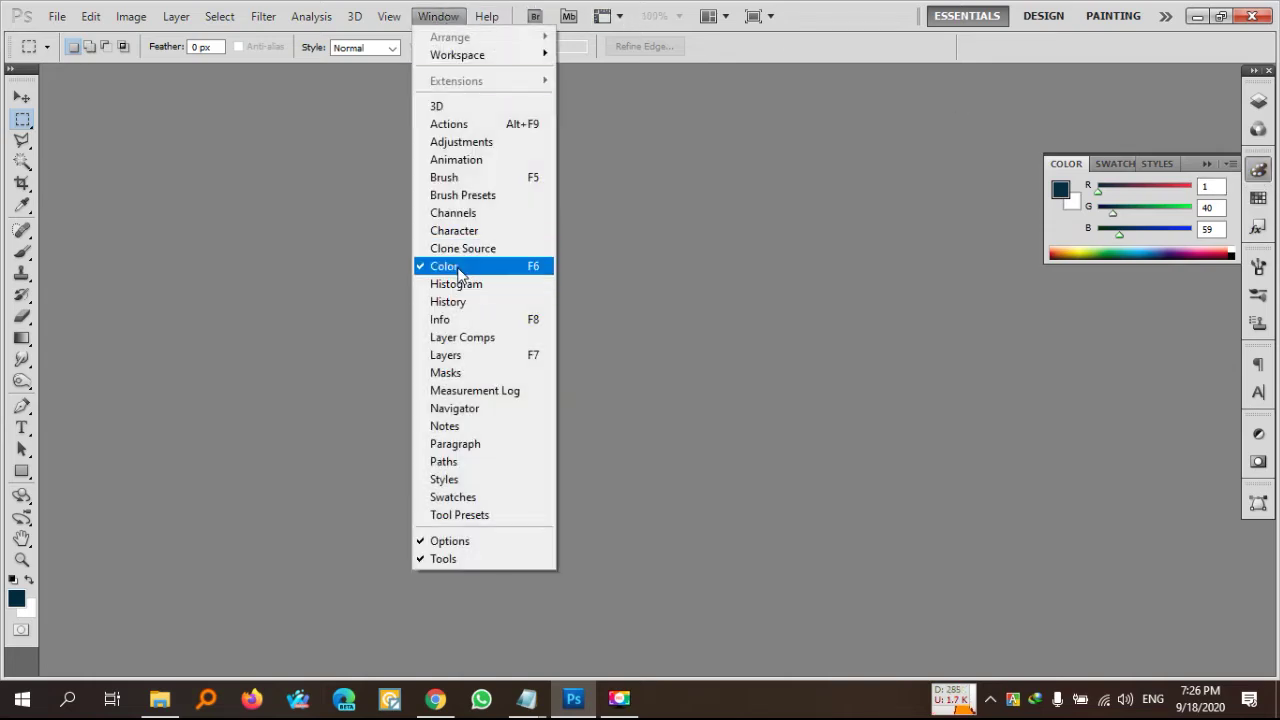
left_click(1261, 172)
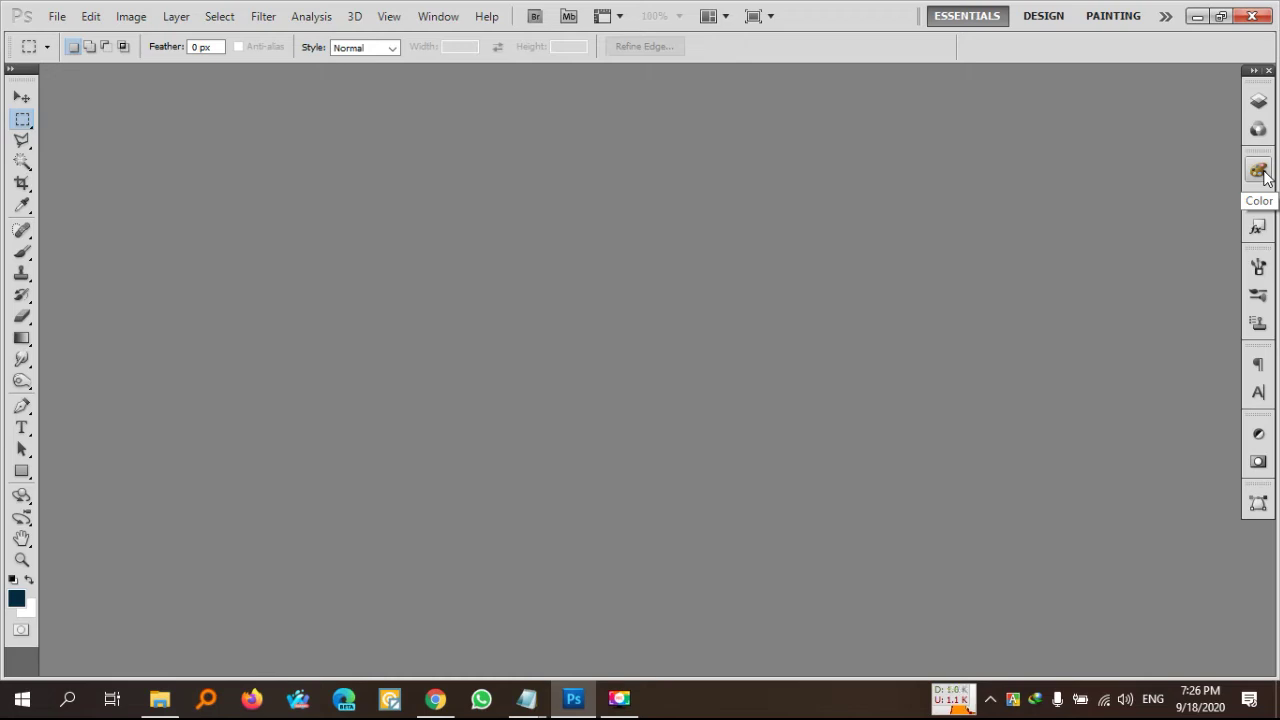
left_click(437, 17)
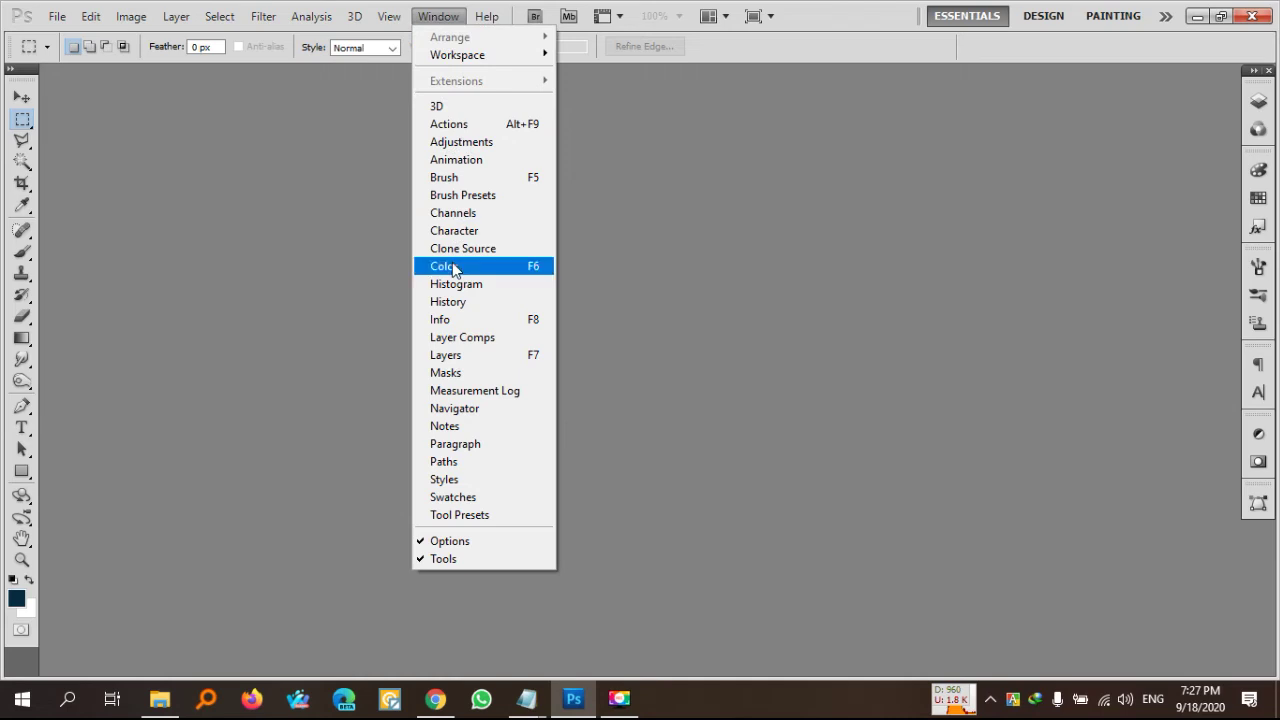
left_click(1040, 215)
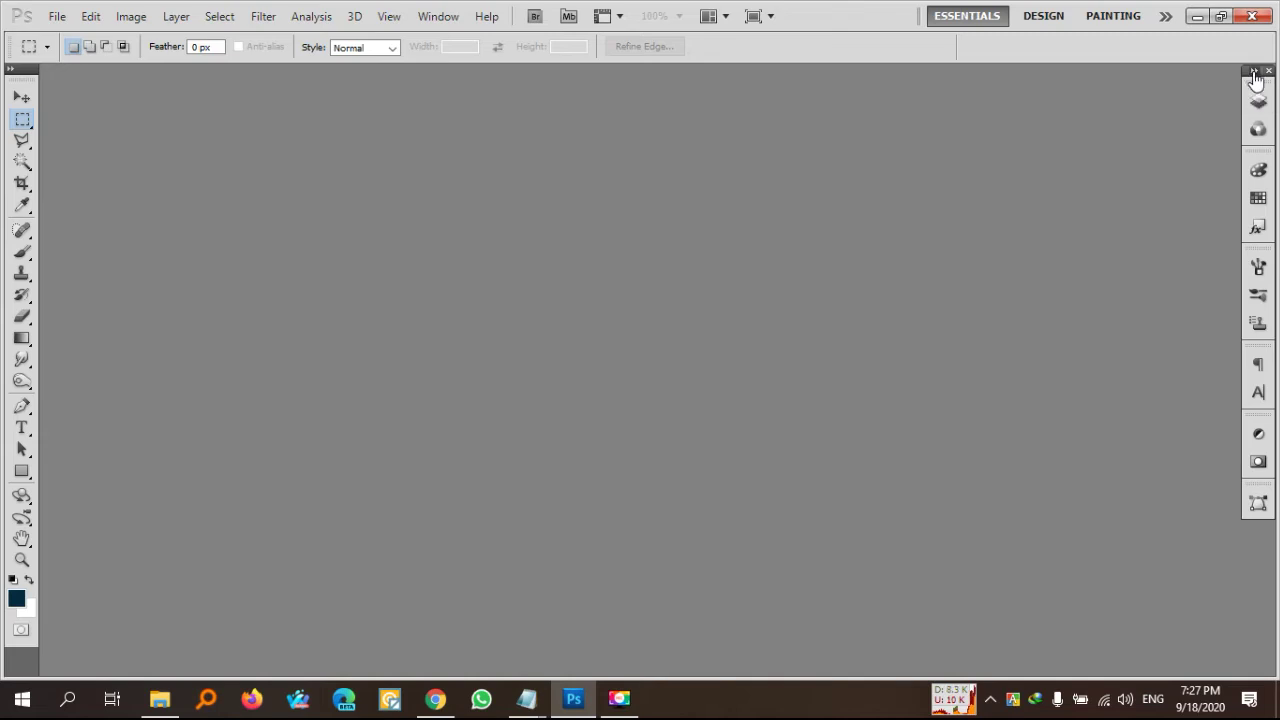
Expand the dock, float the Layers/Color/Brush Presets group in view, then collapse it to icons
left_click_drag(1235, 107, 1228, 108)
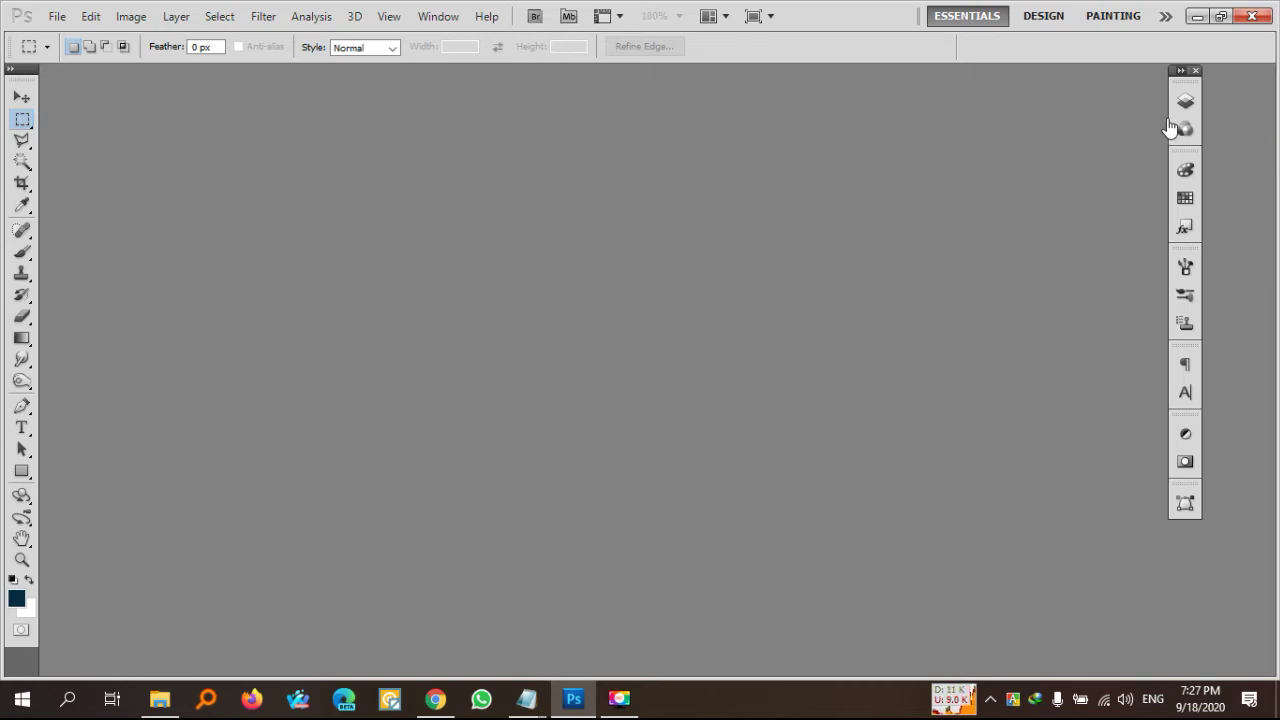
left_click(1178, 177)
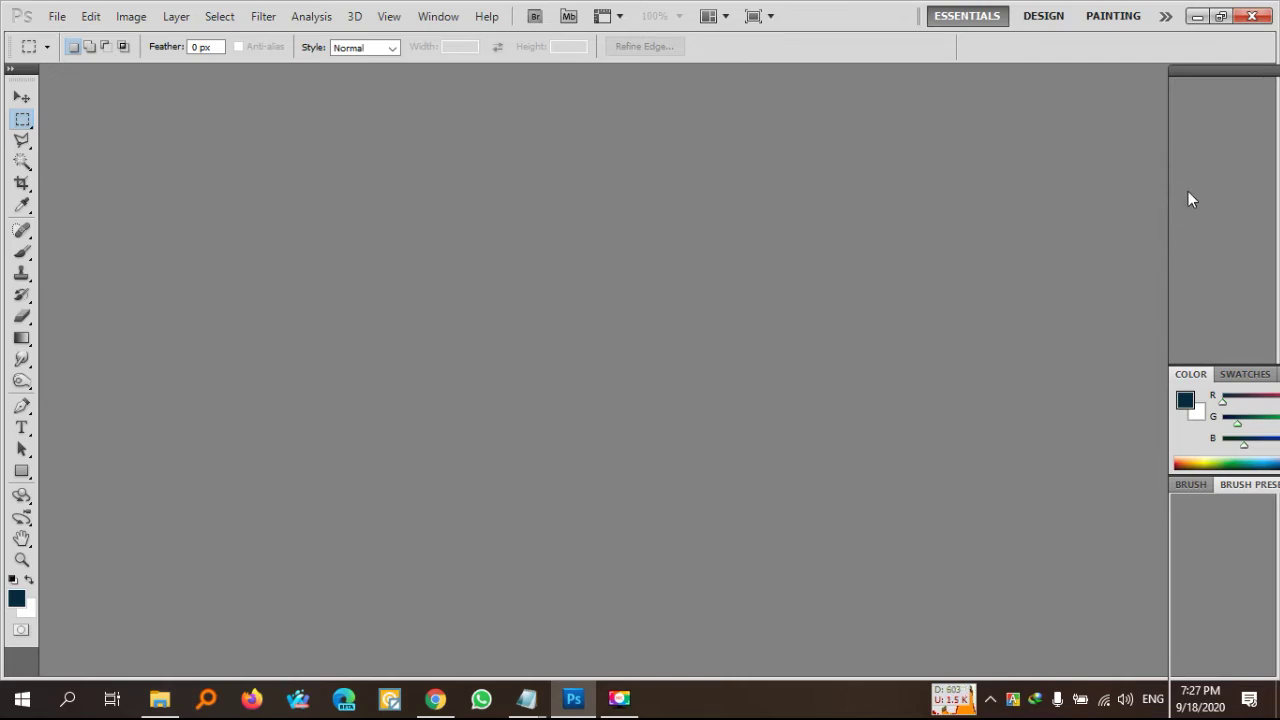
left_click_drag(1212, 66, 1004, 52)
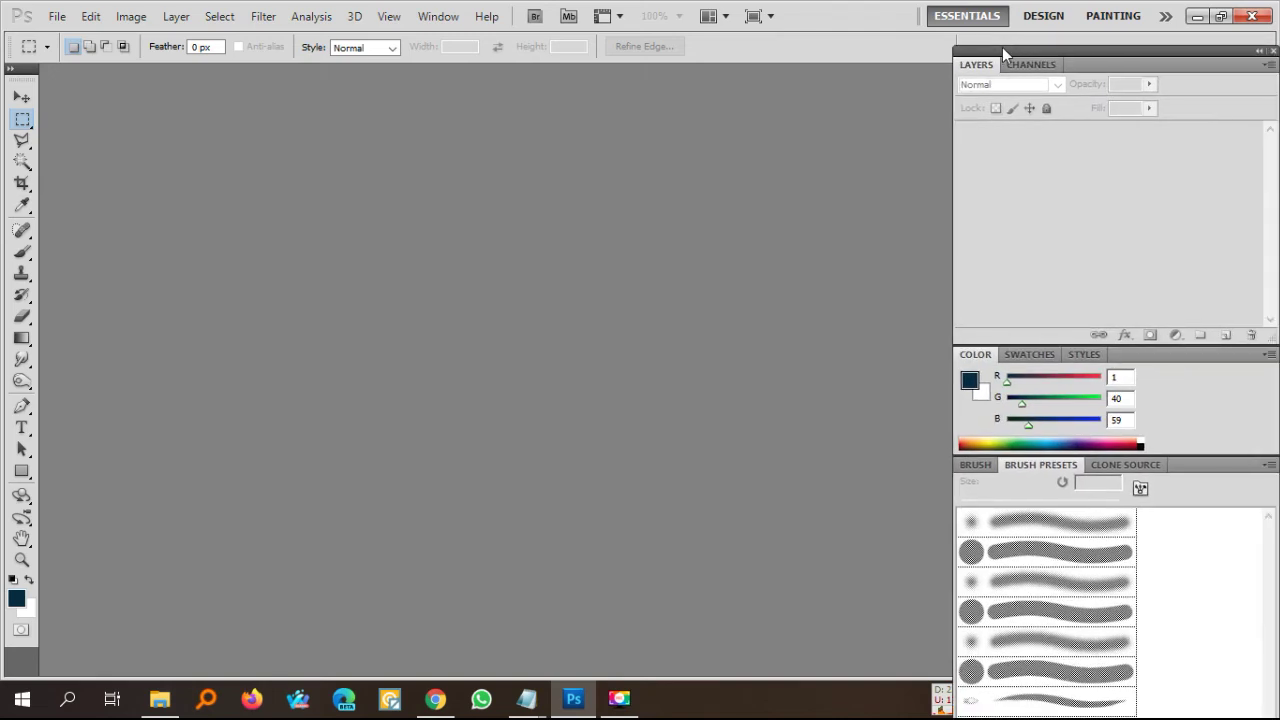
left_click_drag(1002, 47, 988, 51)
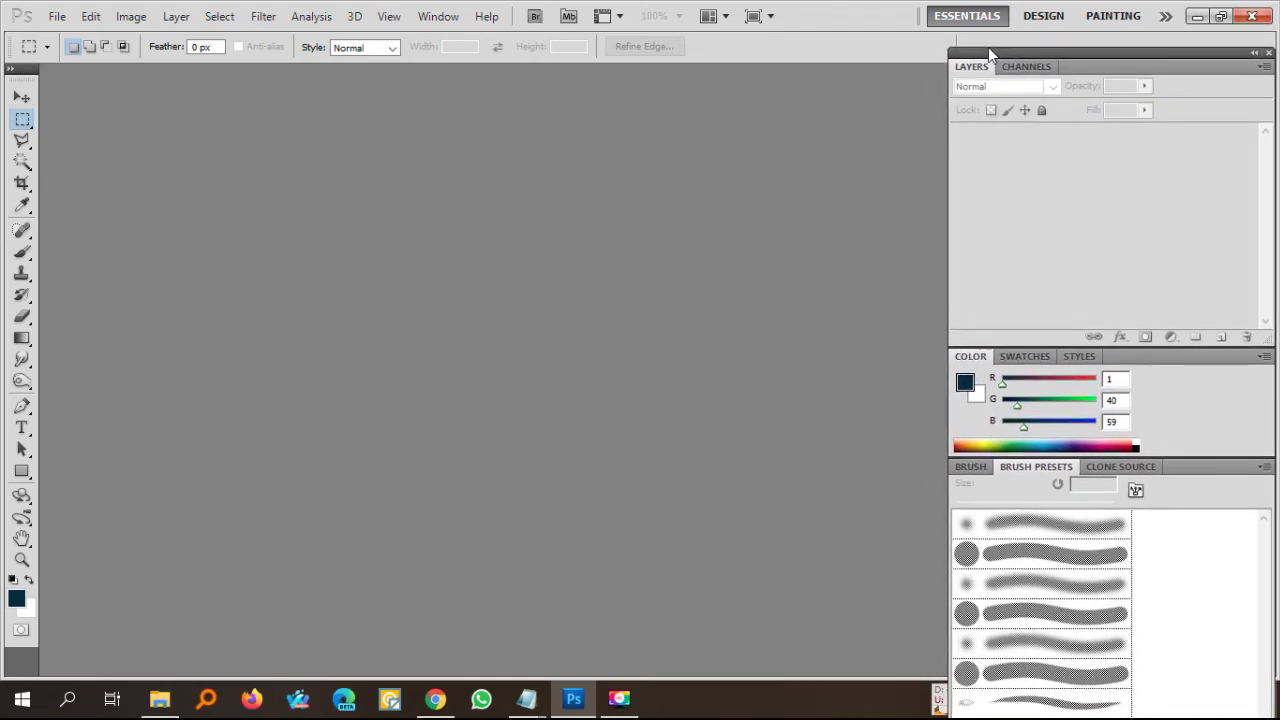
left_click_drag(988, 51, 988, 35)
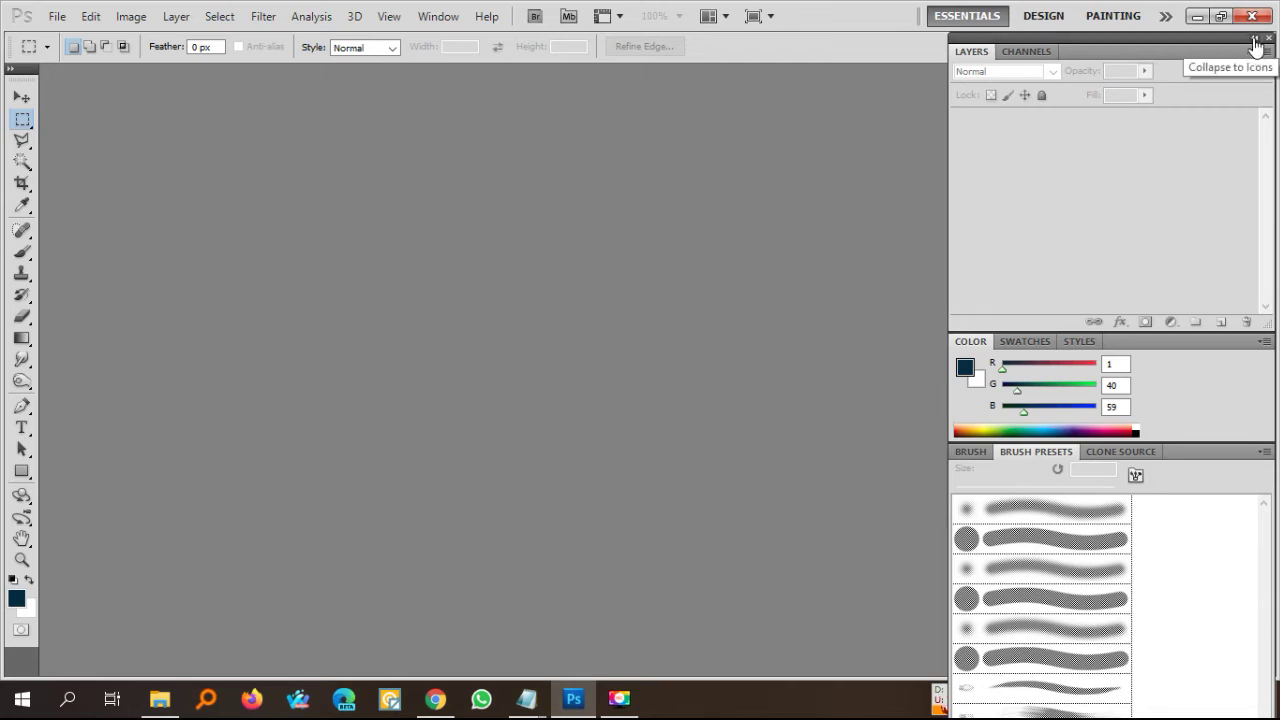
left_click(1254, 40)
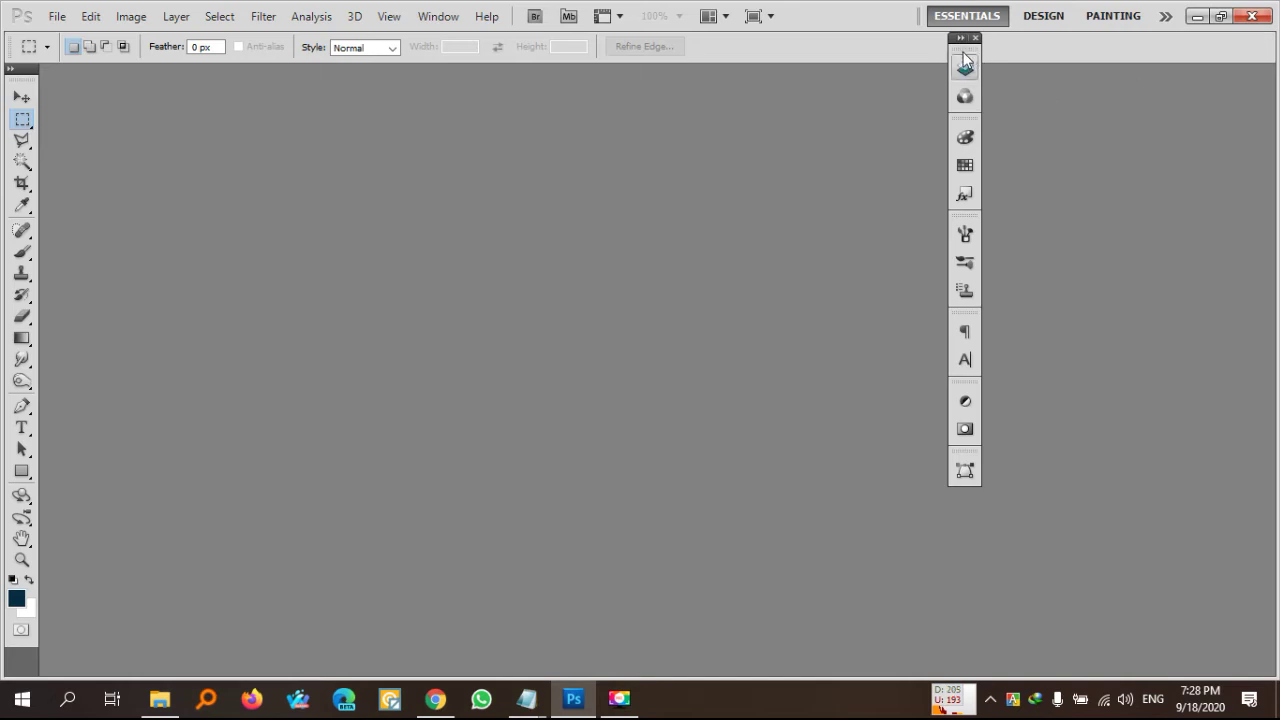
Drag the collapsed panel icon strip back to the right edge of the workspace
left_click_drag(953, 41, 1241, 77)
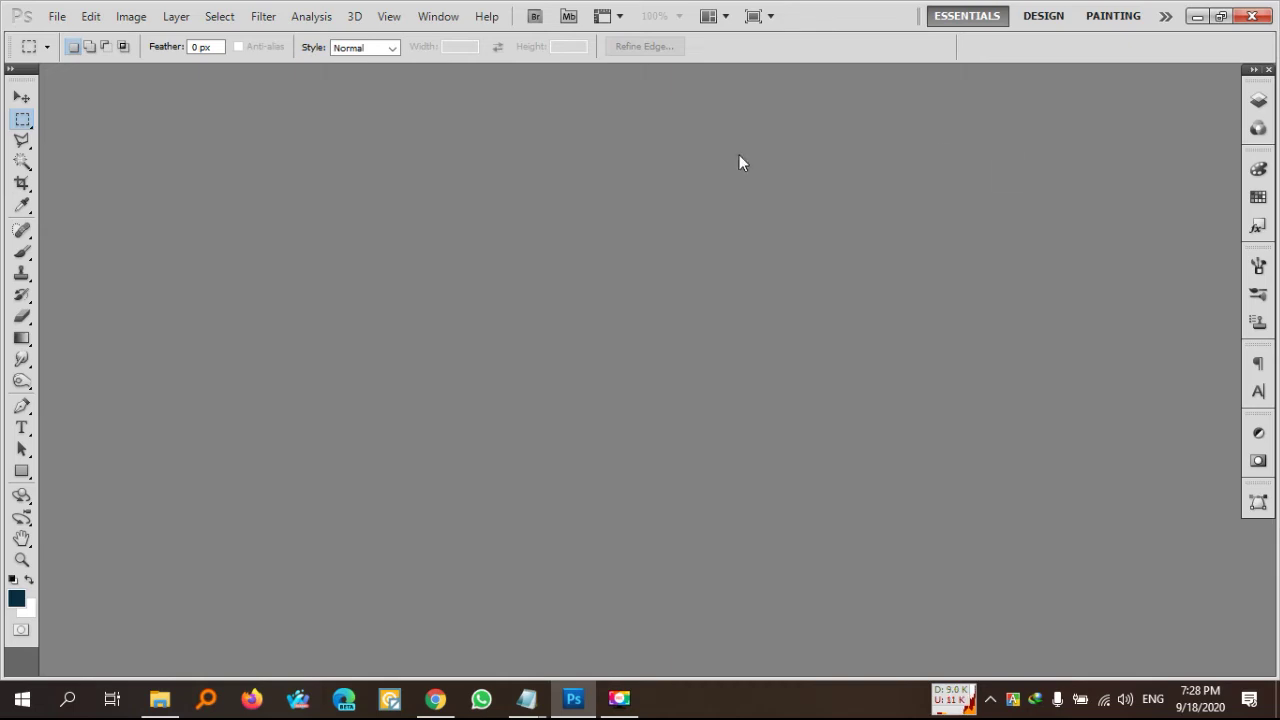
View the Marquee tool variants, switch to the Move tool, and review the Window menu
right_click(25, 125)
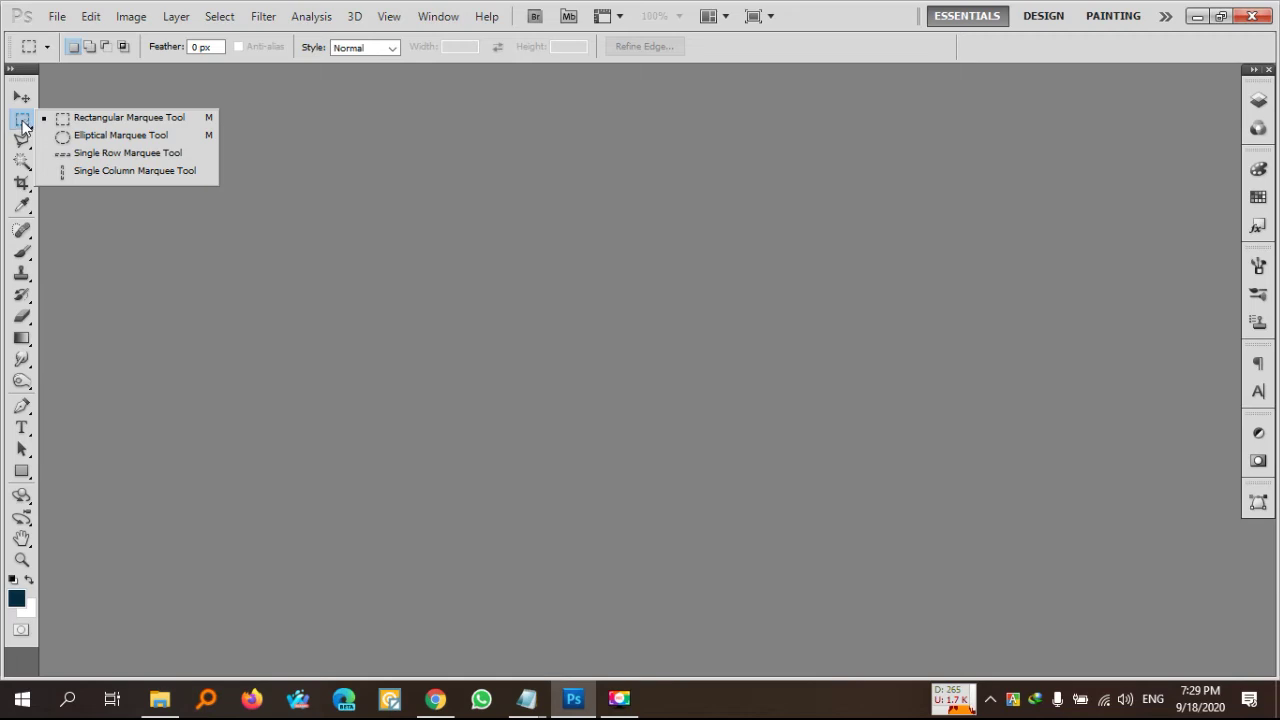
left_click_drag(24, 124, 23, 107)
left_click(23, 105)
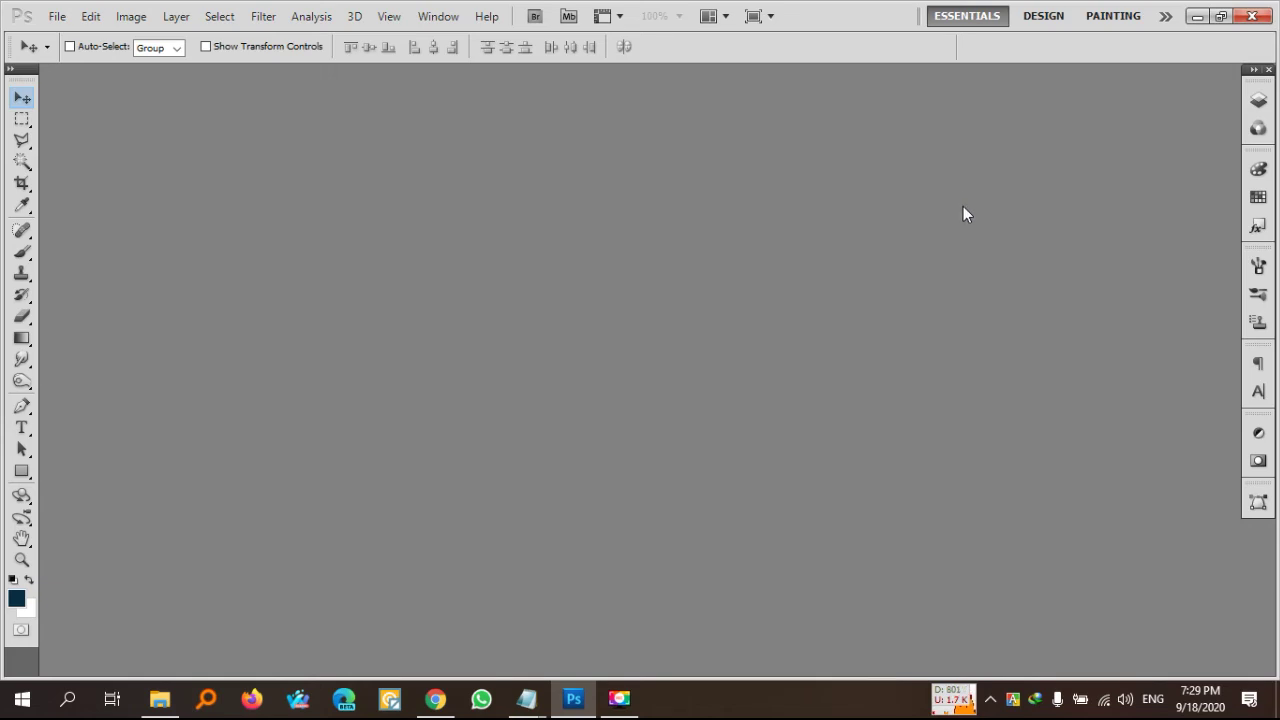
left_click(440, 20)
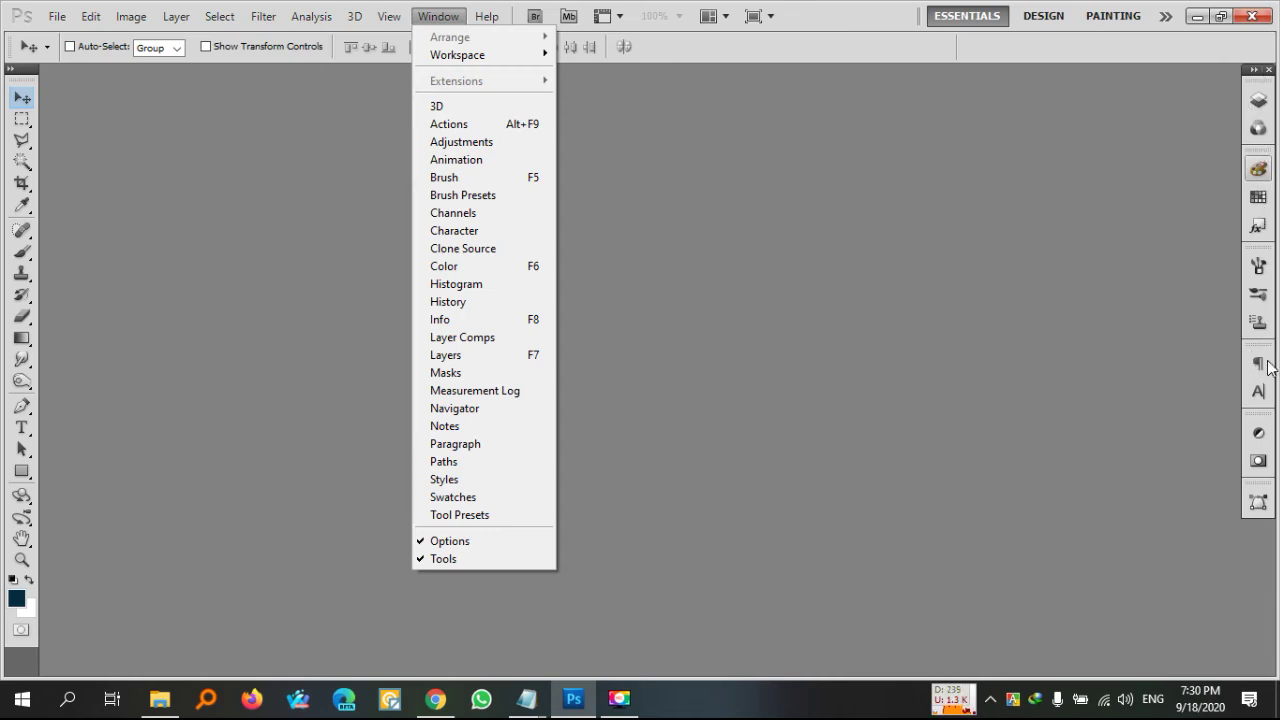
left_click(1030, 315)
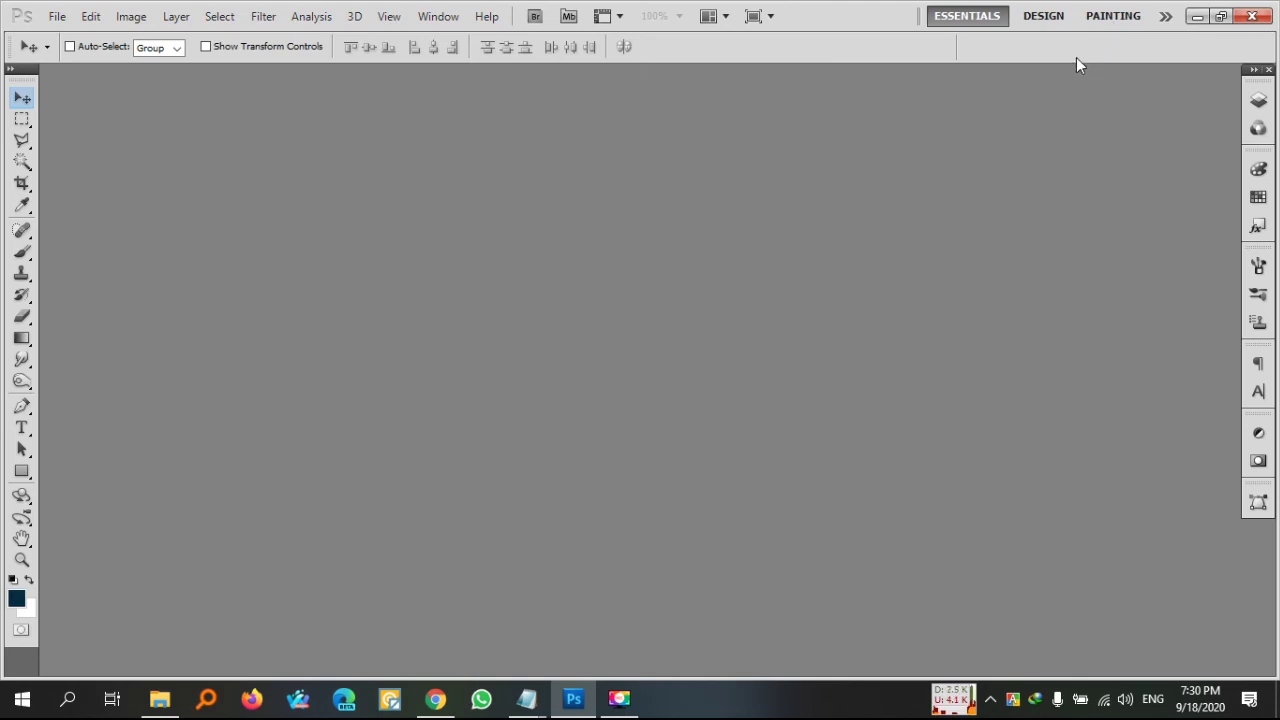
Hide panels with Shift+Tab, switch to the Design workspace, then return to Essentials
key("shift+Tab")
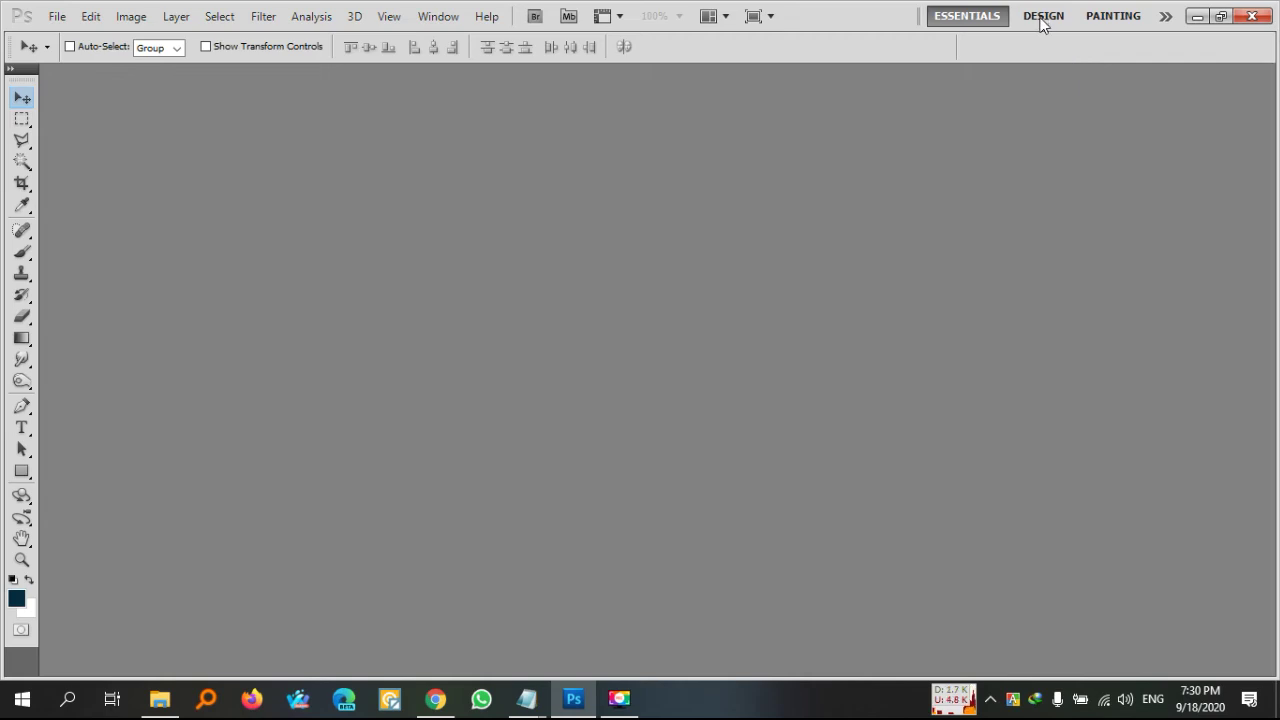
left_click(1043, 16)
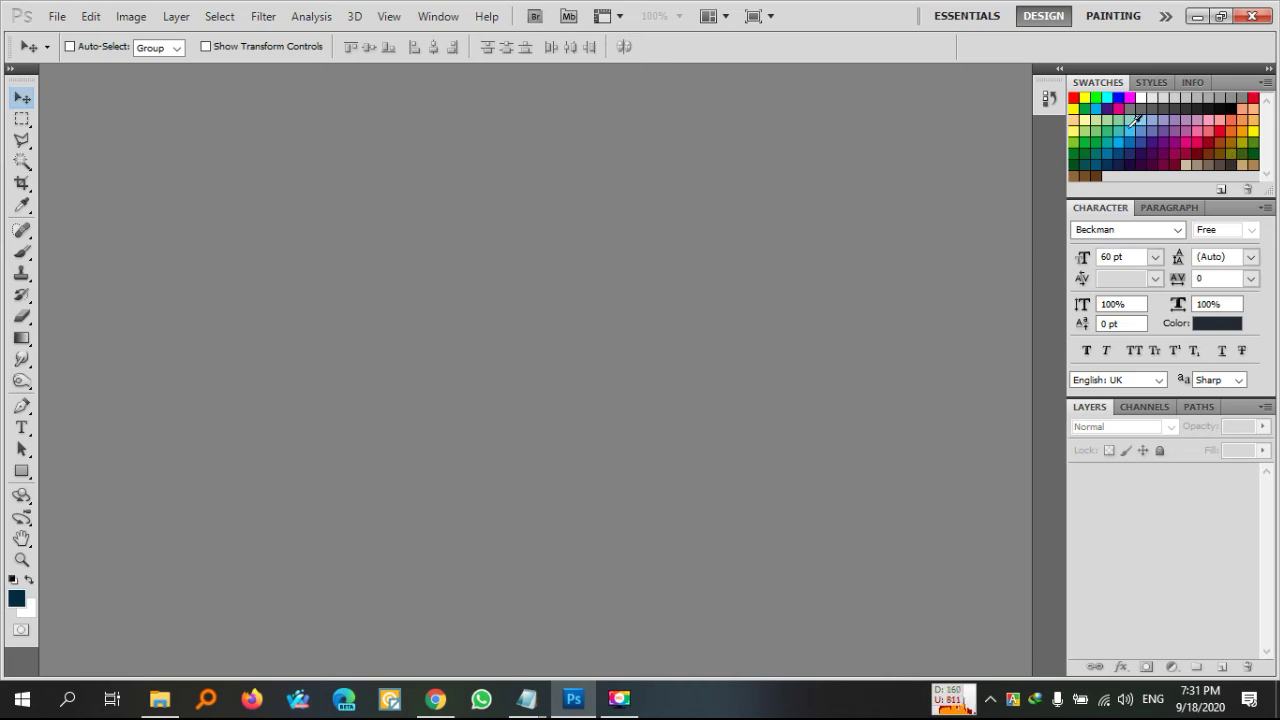
left_click(969, 20)
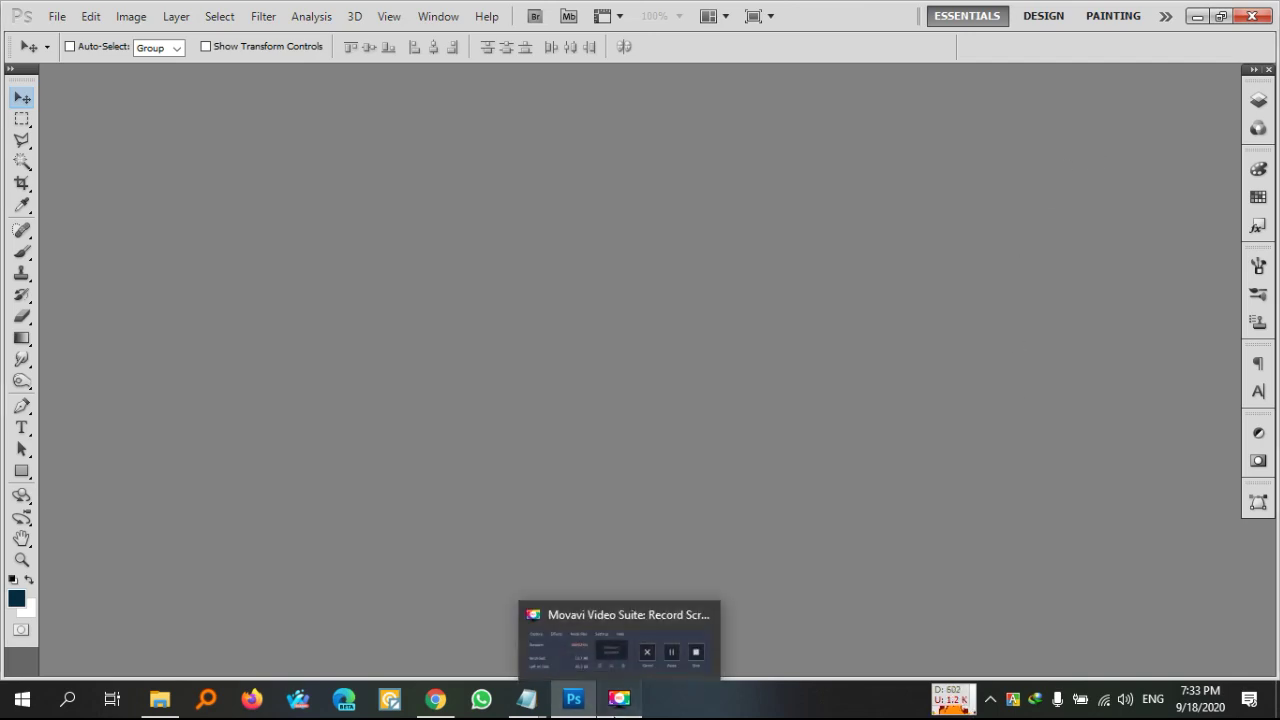
Bring up the Movavi screen-recording controls from the taskbar
left_click(613, 705)
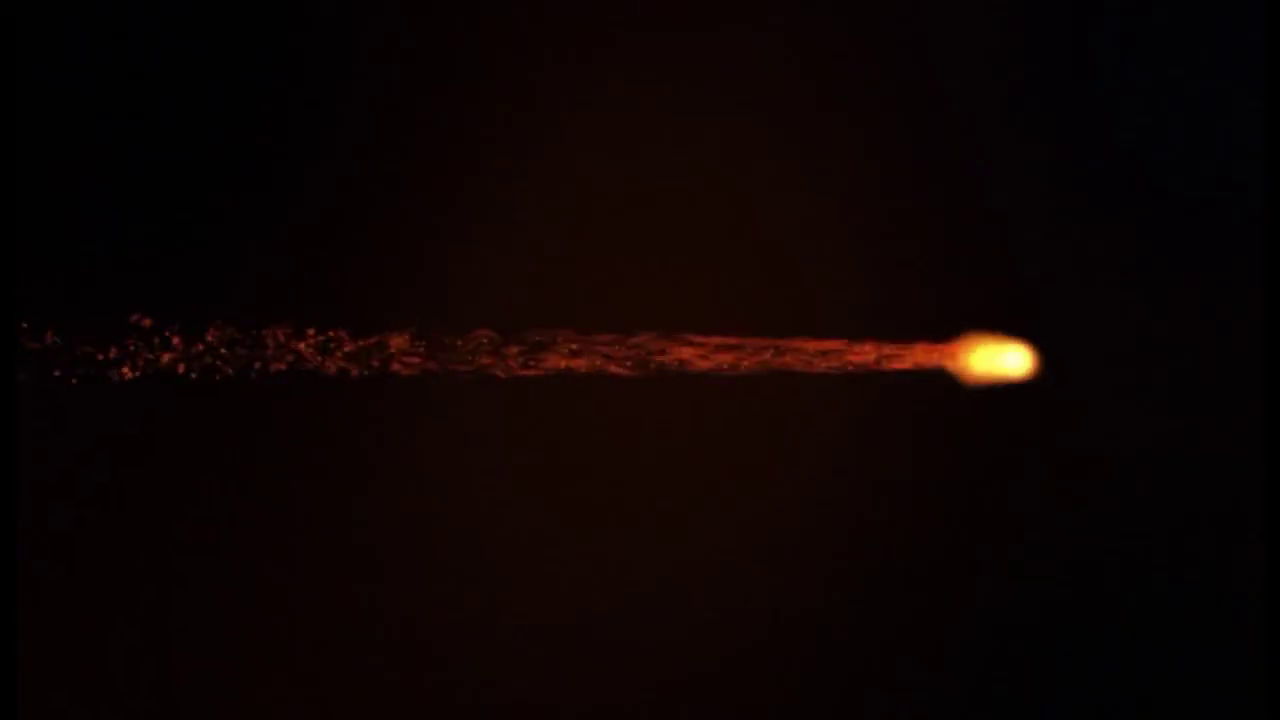